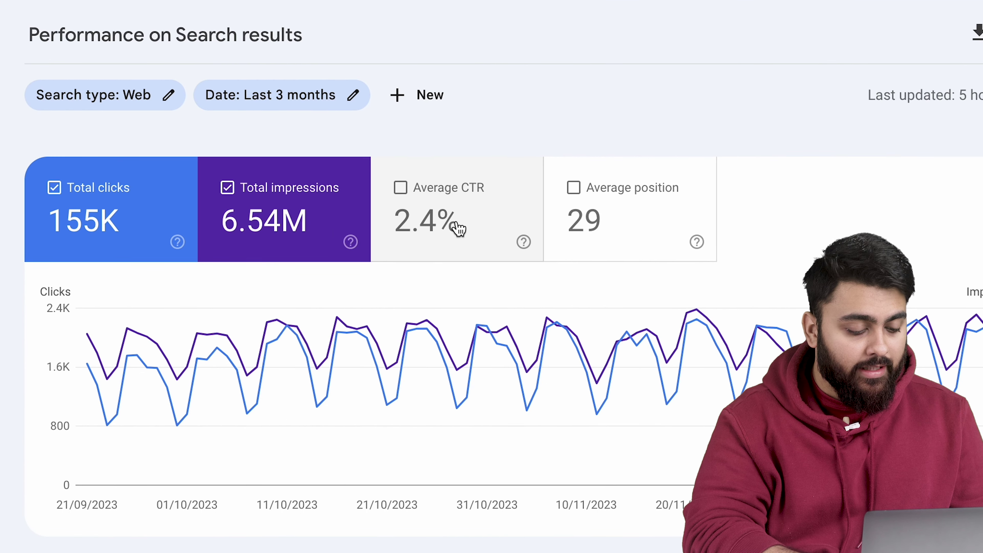
Add the Average CTR and Average position metrics to the Performance chart
left_click(458, 228)
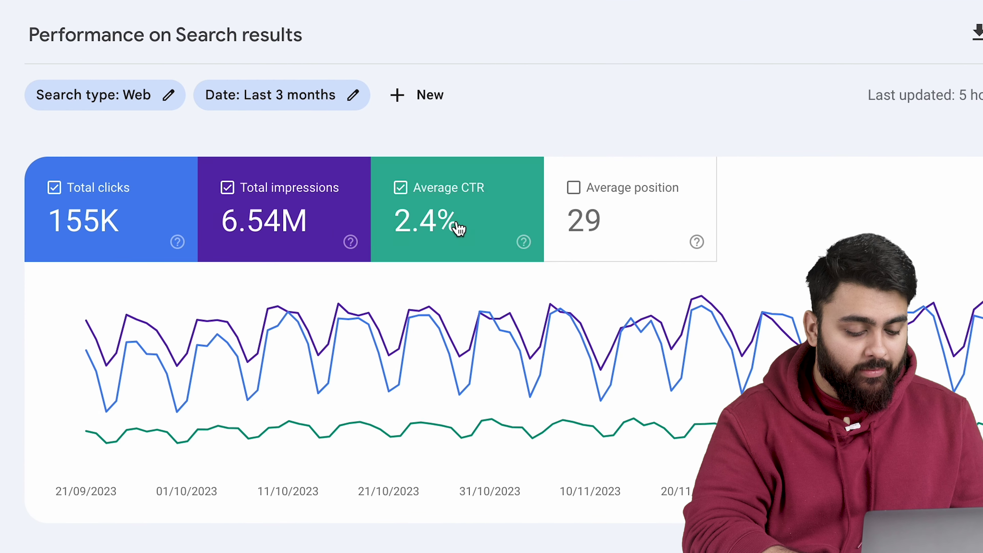
left_click(662, 221)
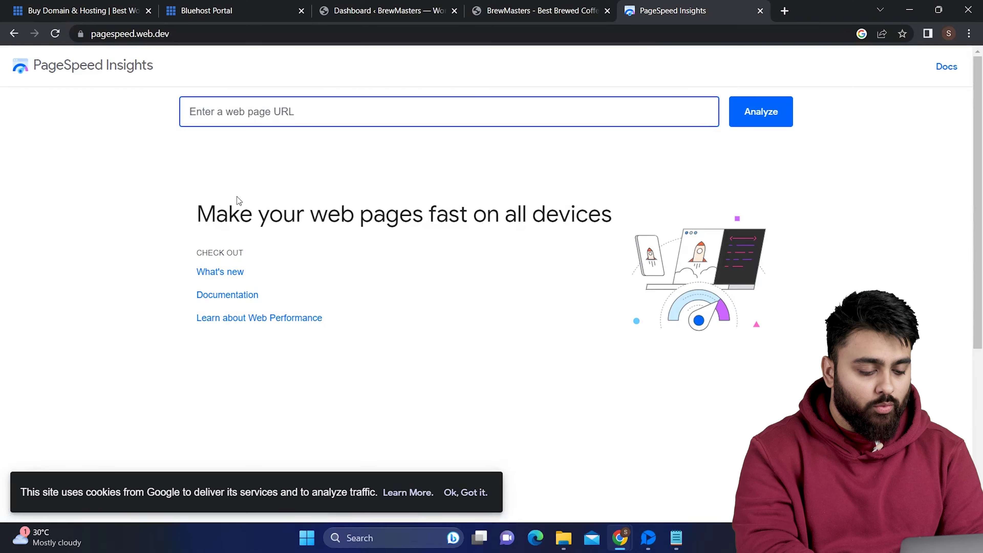
key("Return")
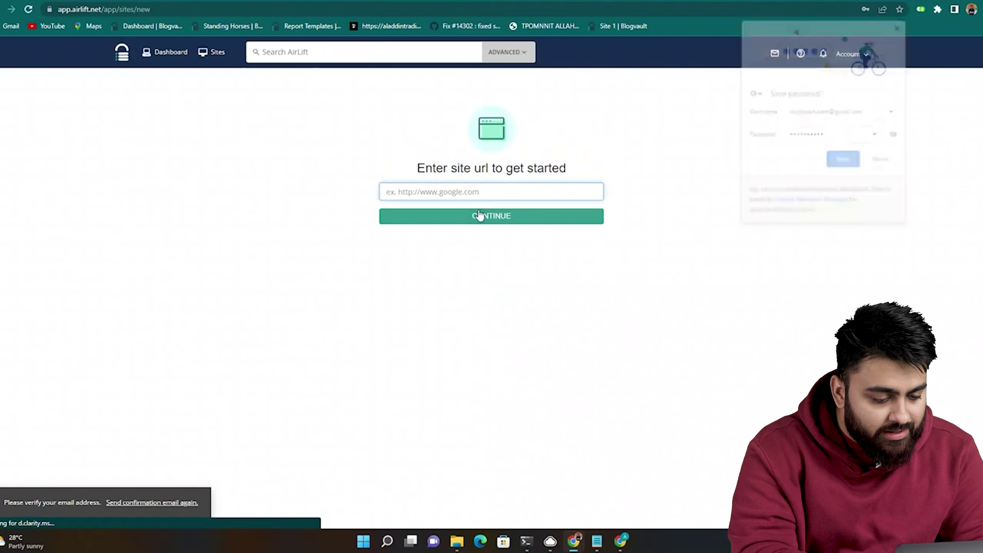
Connect the site in AirLift and start syncing, then search Google for Google Search Console
left_click(451, 190)
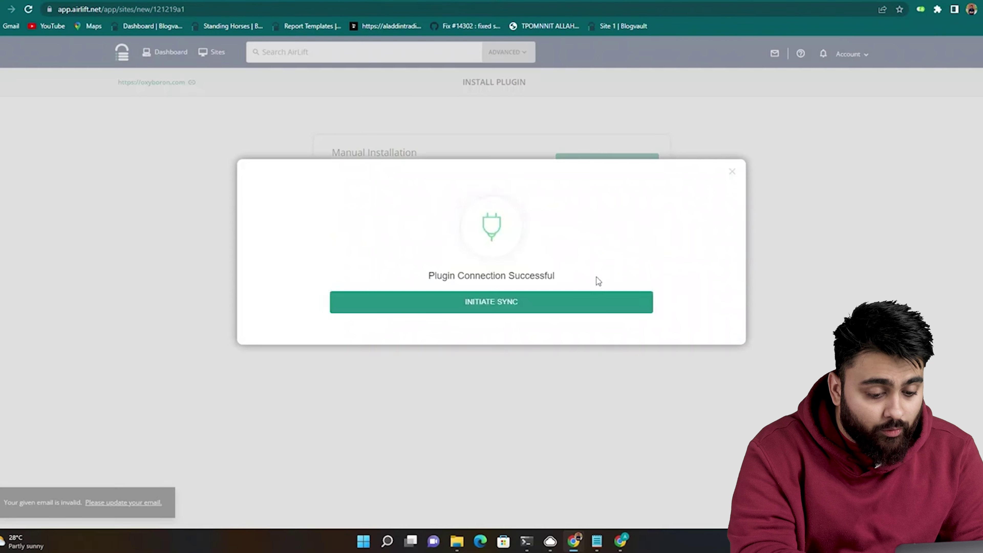
left_click(574, 306)
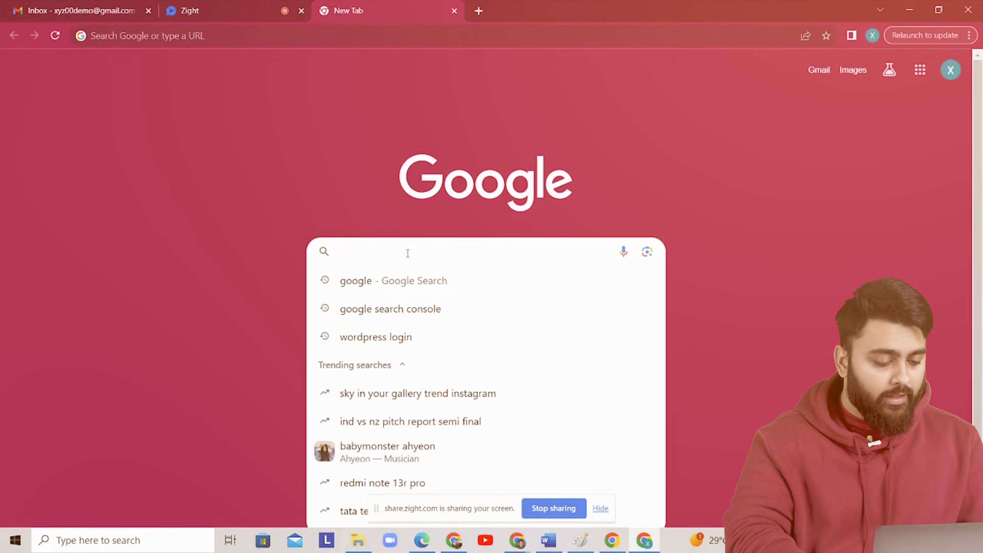
type("Google Search Console")
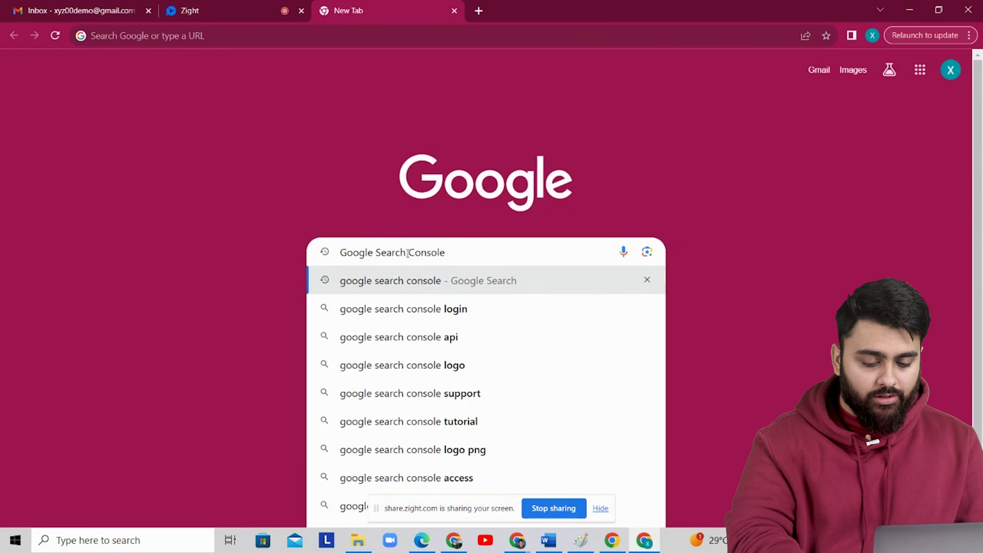
key("Return")
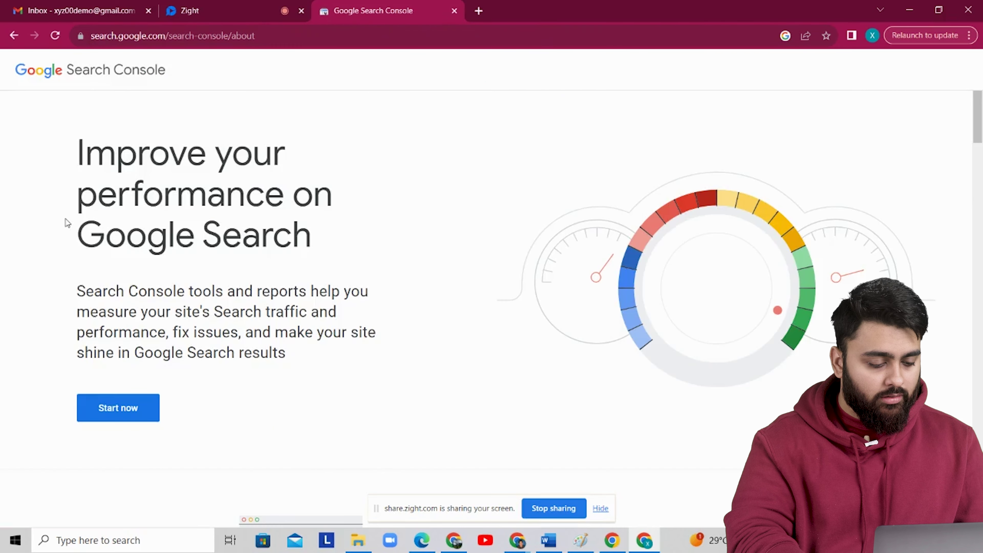
left_click(131, 408)
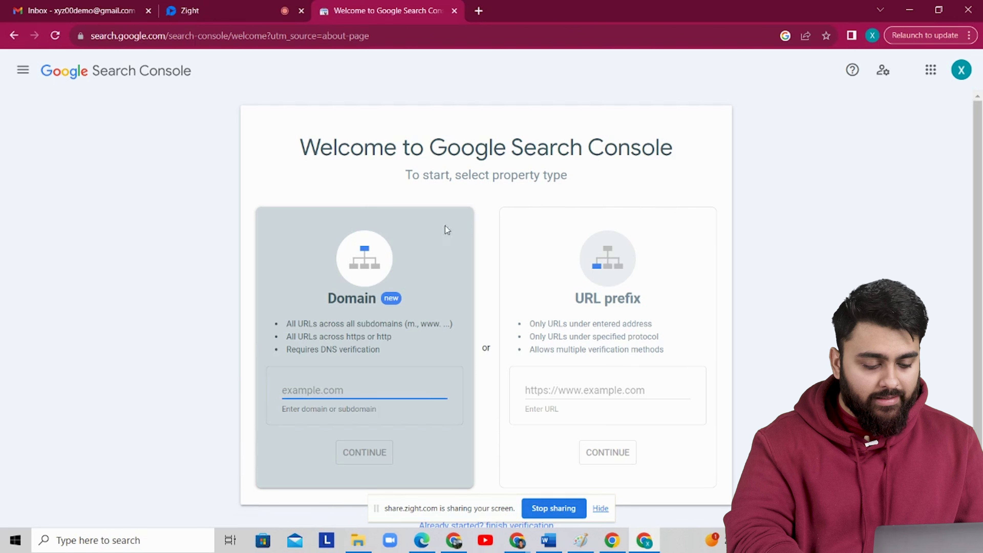
left_click(653, 297)
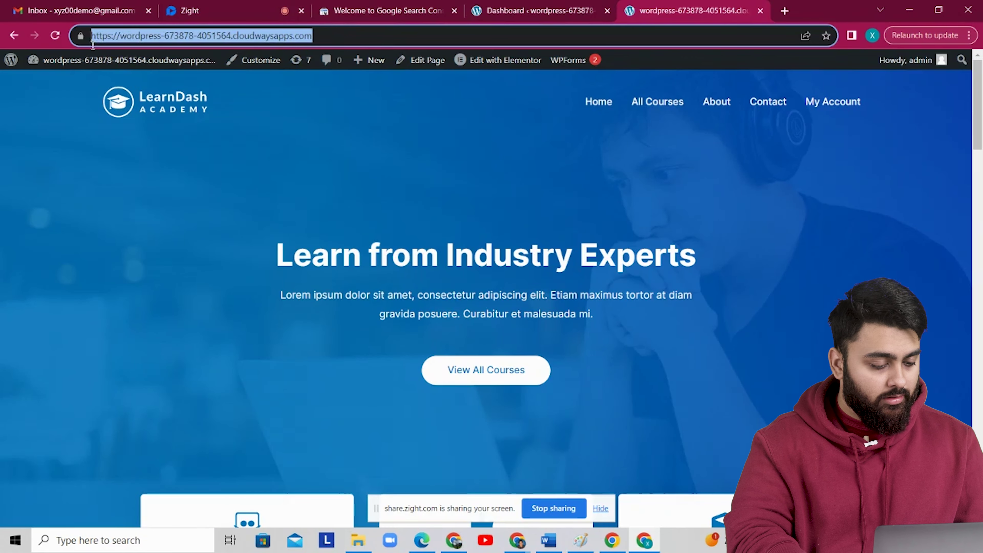
key("ctrl+3")
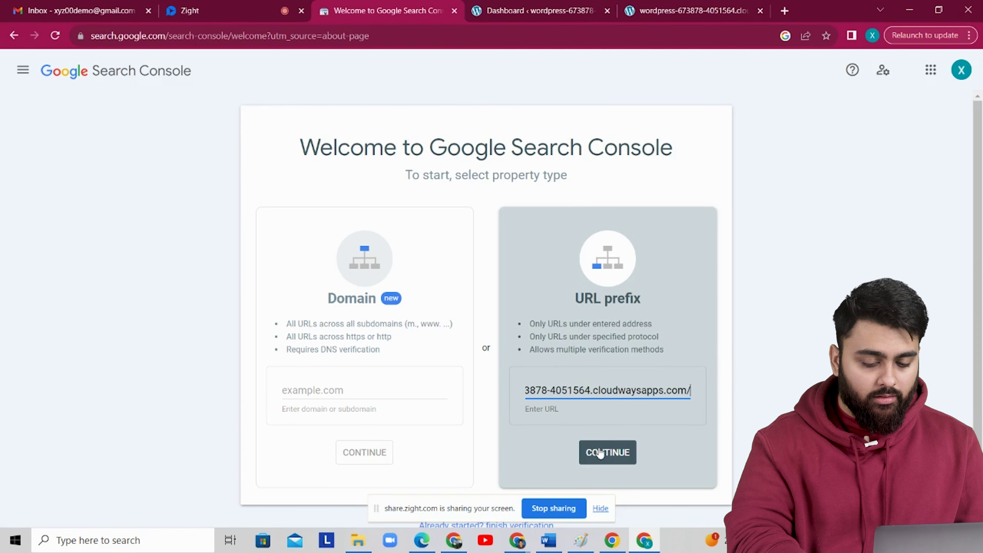
left_click(600, 453)
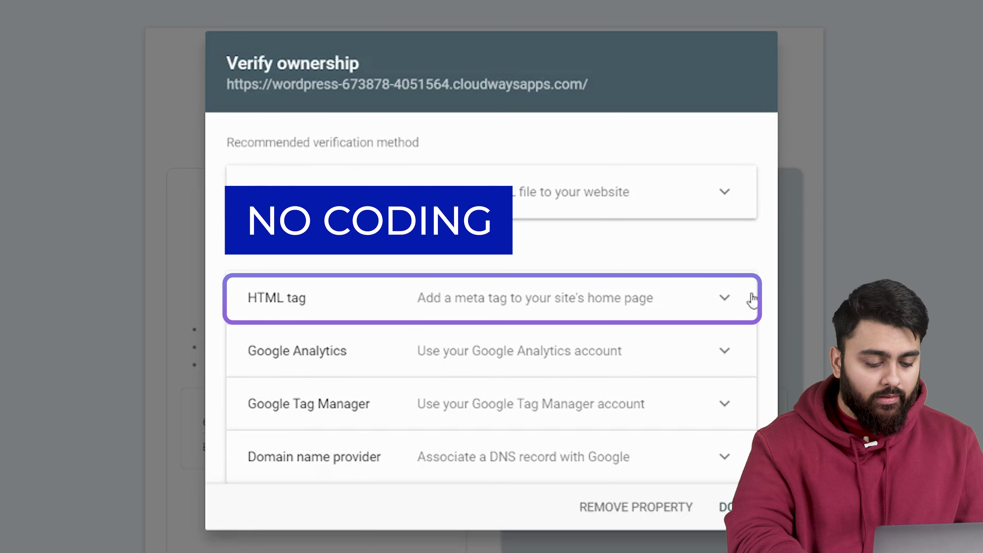
Copy the HTML tag verification meta tag from the Verify ownership options
left_click(716, 309)
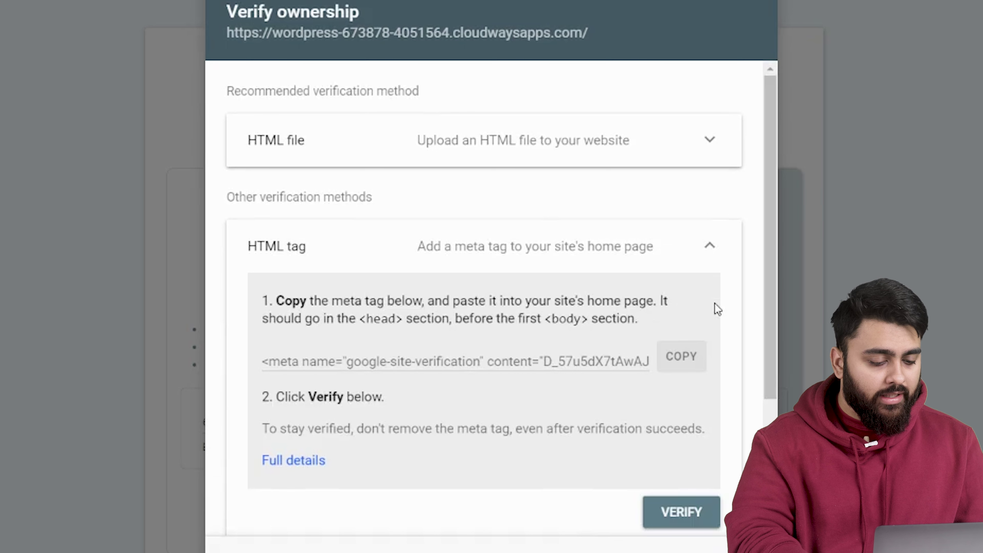
left_click(681, 358)
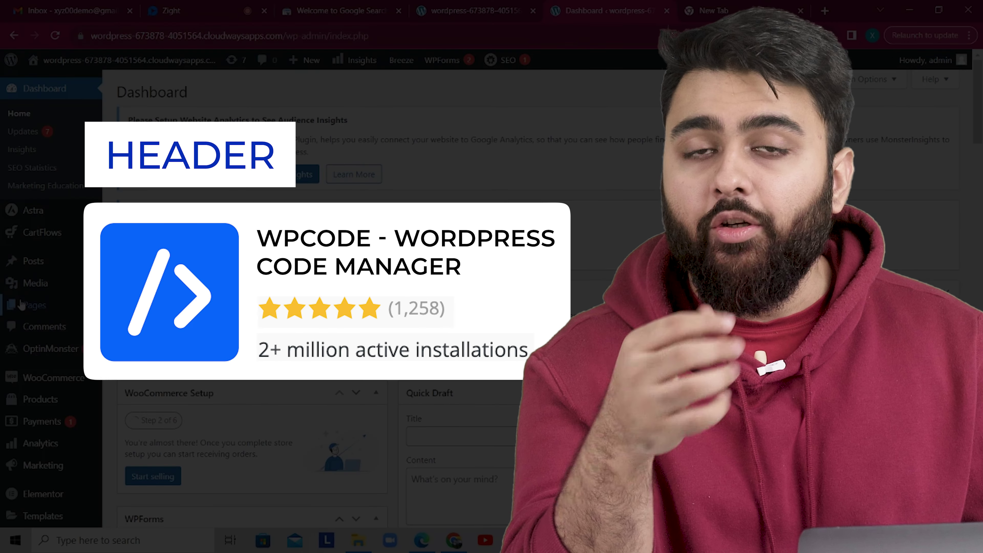
Find the WP Code plugin under Add New Plugin, then install and activate WPCode
scroll(38, 271, "down", 7)
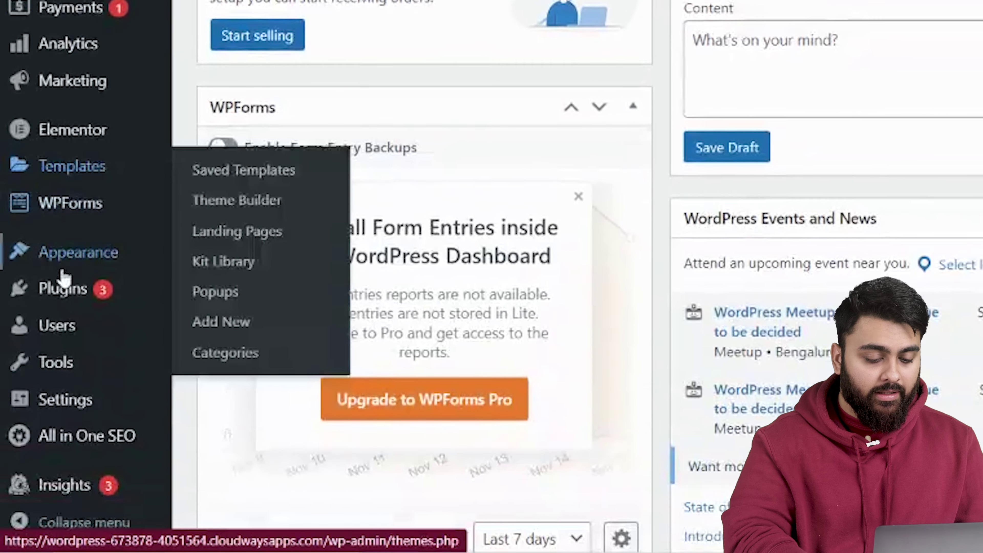
mouse_move(65, 295)
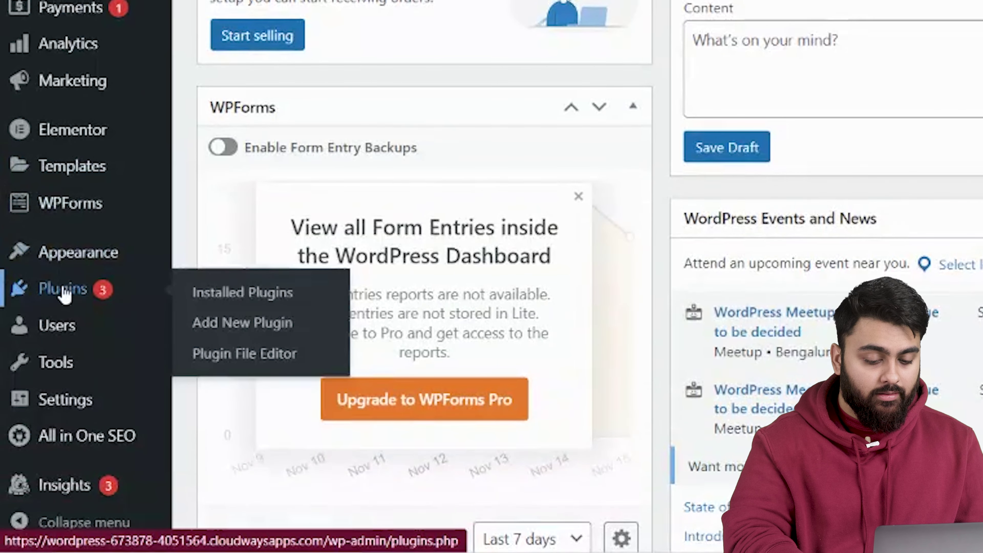
left_click(243, 322)
left_click(717, 134)
type("WP Code")
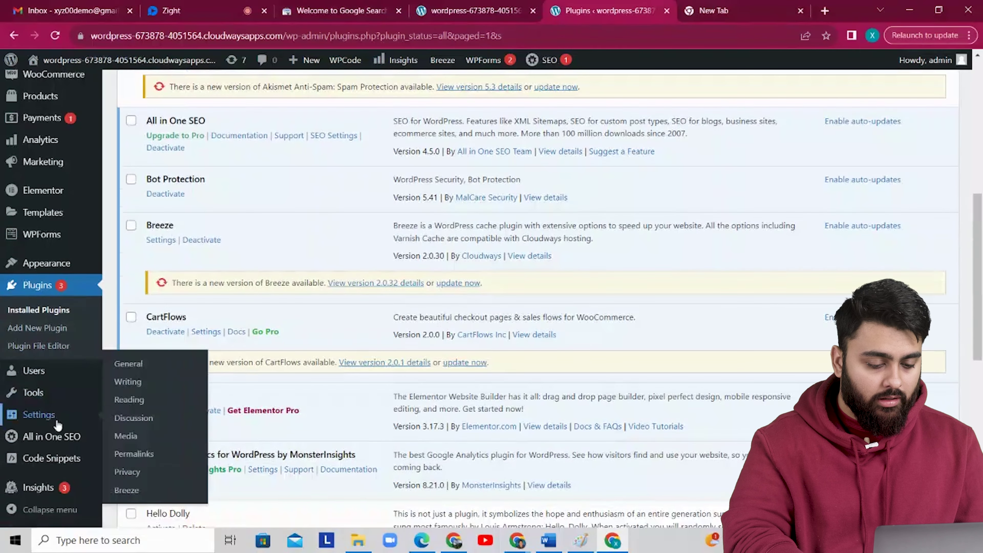
mouse_move(51, 462)
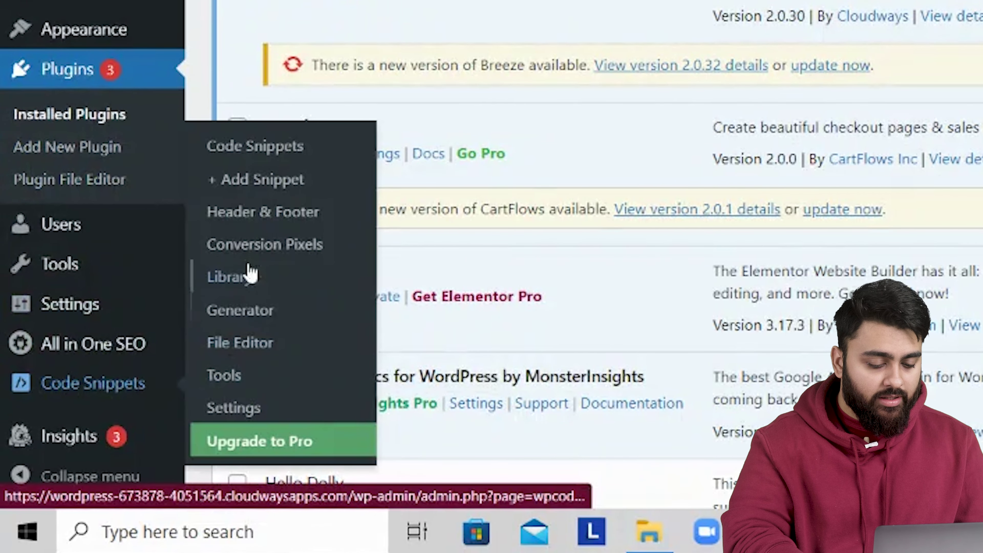
Create a blank custom-code snippet and re-copy the verification meta tag
left_click(270, 182)
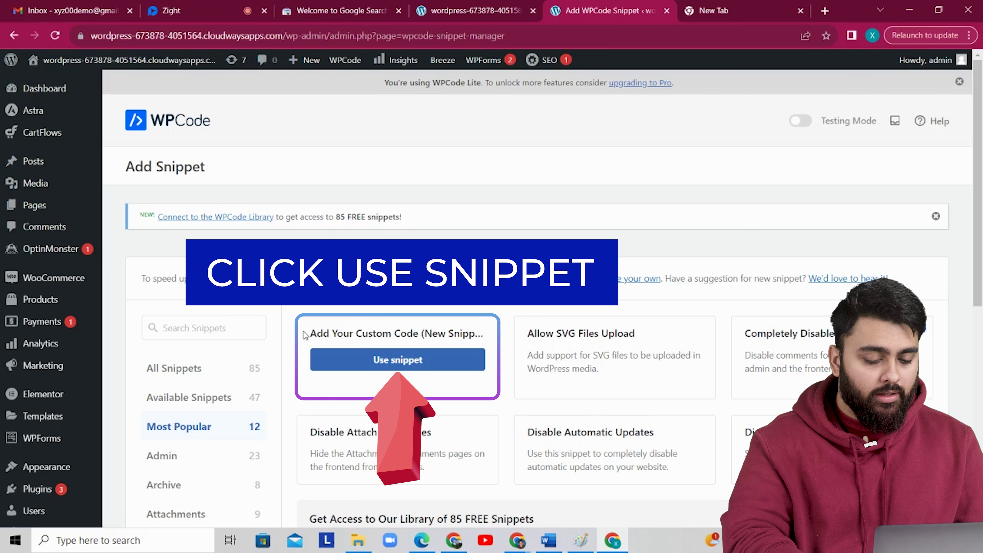
left_click(387, 359)
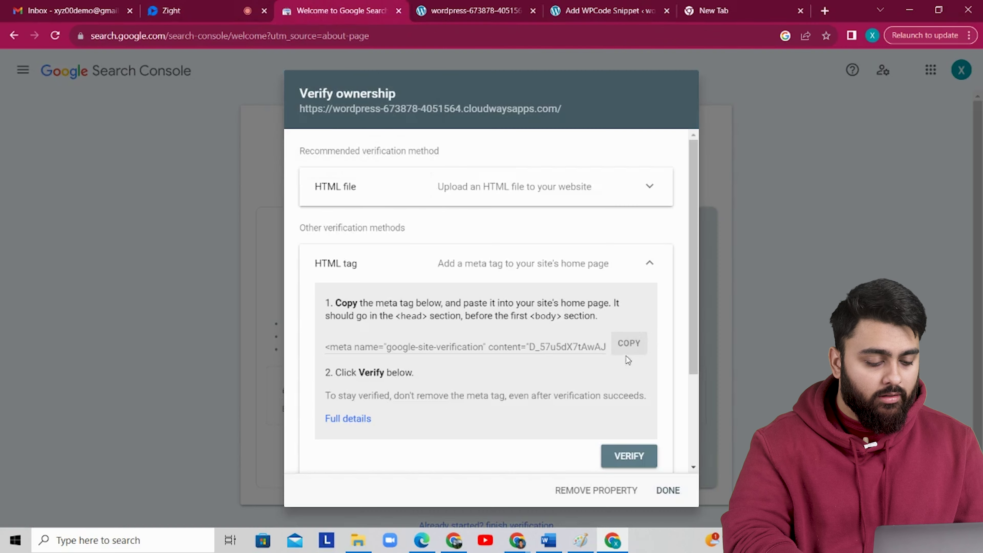
left_click(624, 353)
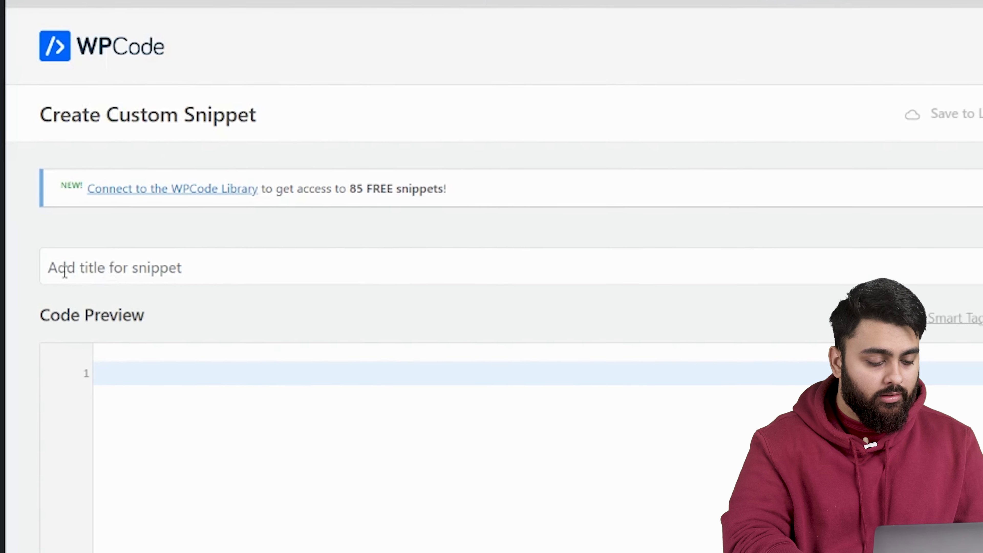
Title the snippet 'Connect site to Google', paste the meta tag, activate and save it
left_click(142, 271)
type("Connect si")
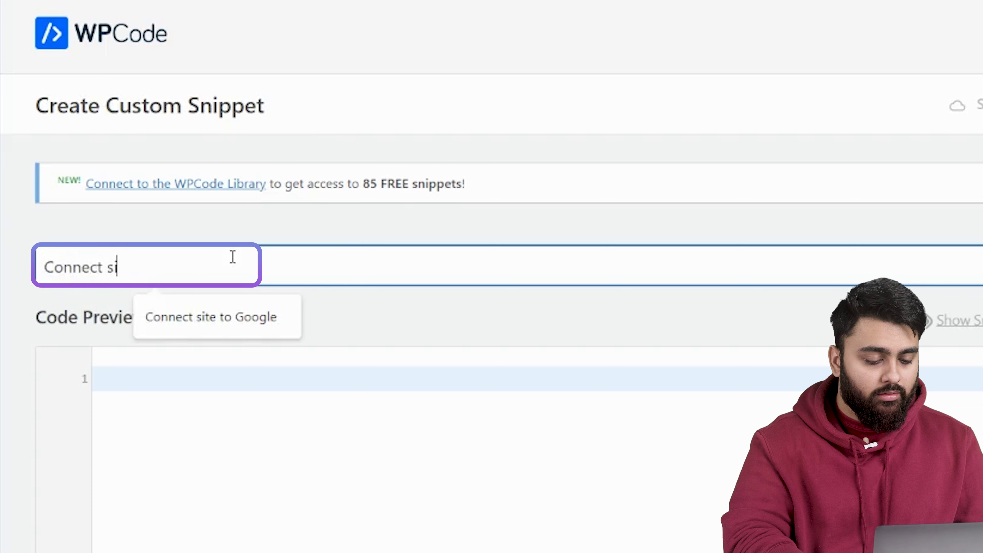
type("te to Google")
left_click(157, 371)
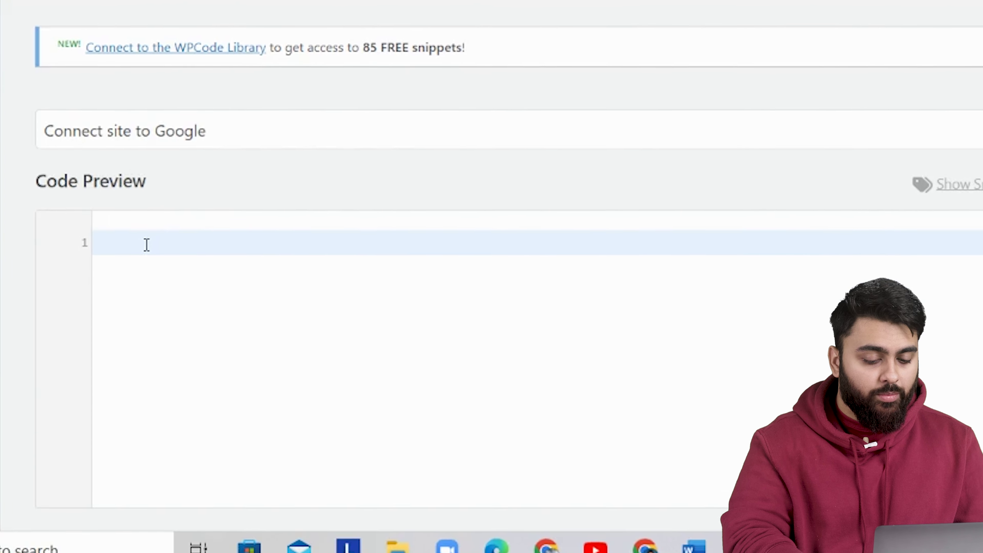
left_click(147, 381)
key("ctrl+v")
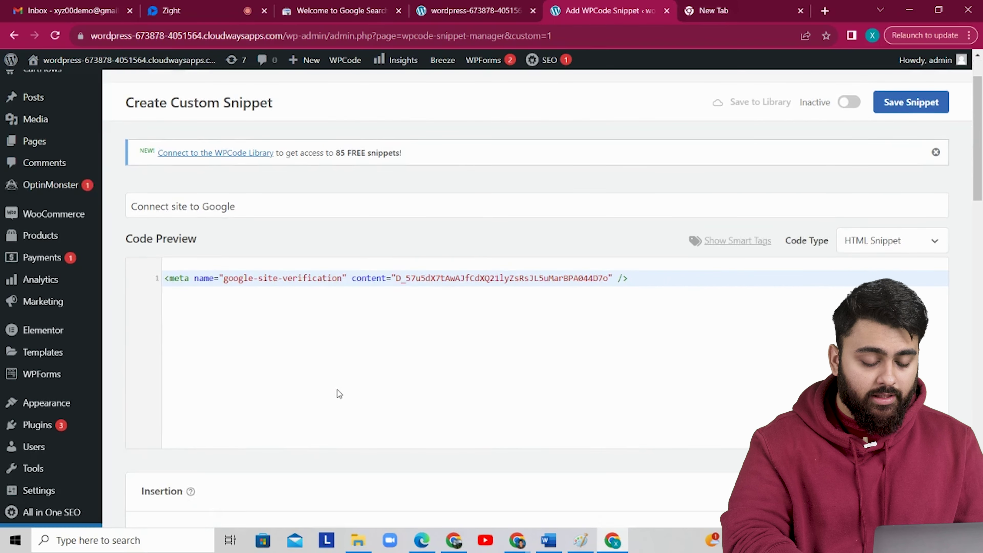
scroll(362, 406, "down", 2)
scroll(339, 393, "down", 10)
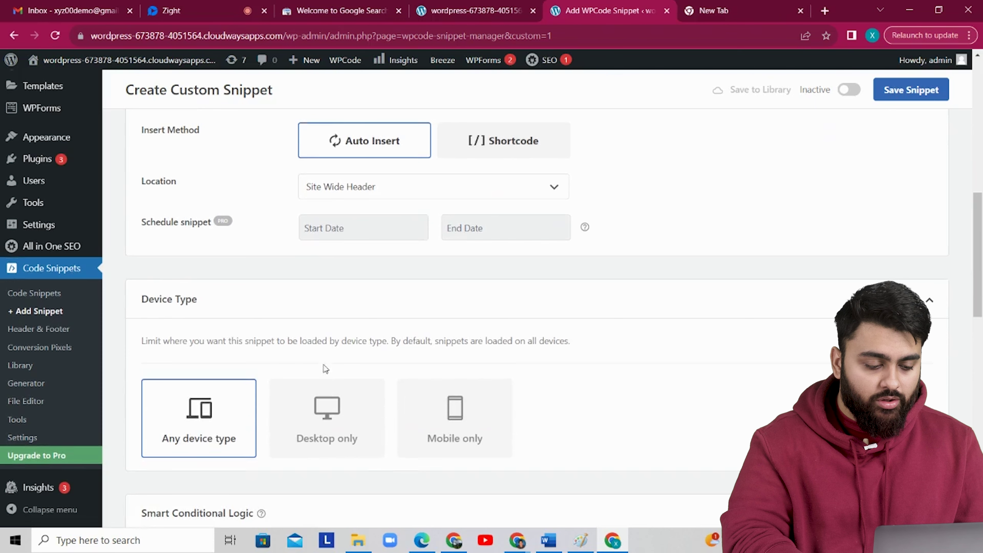
scroll(725, 439, "up", 12)
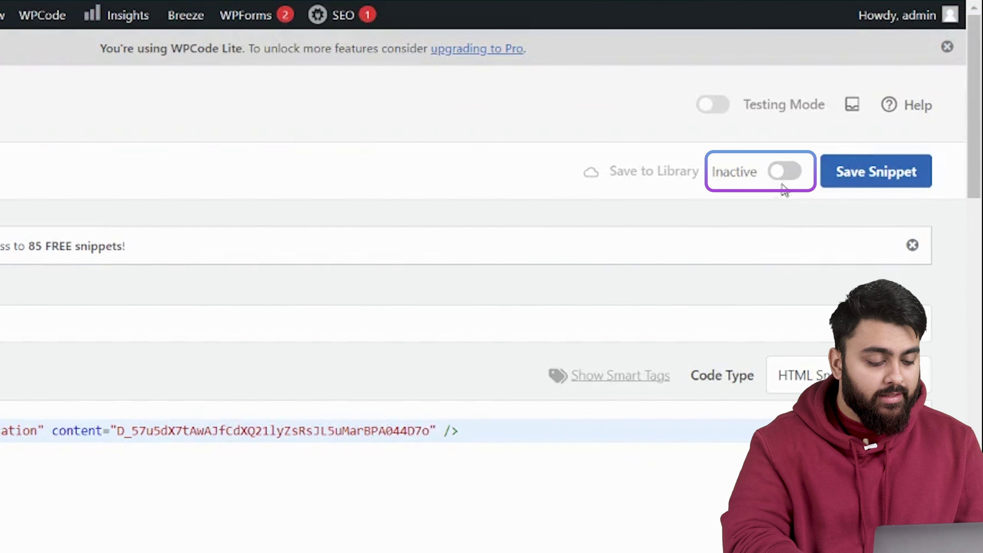
left_click(793, 176)
left_click(874, 181)
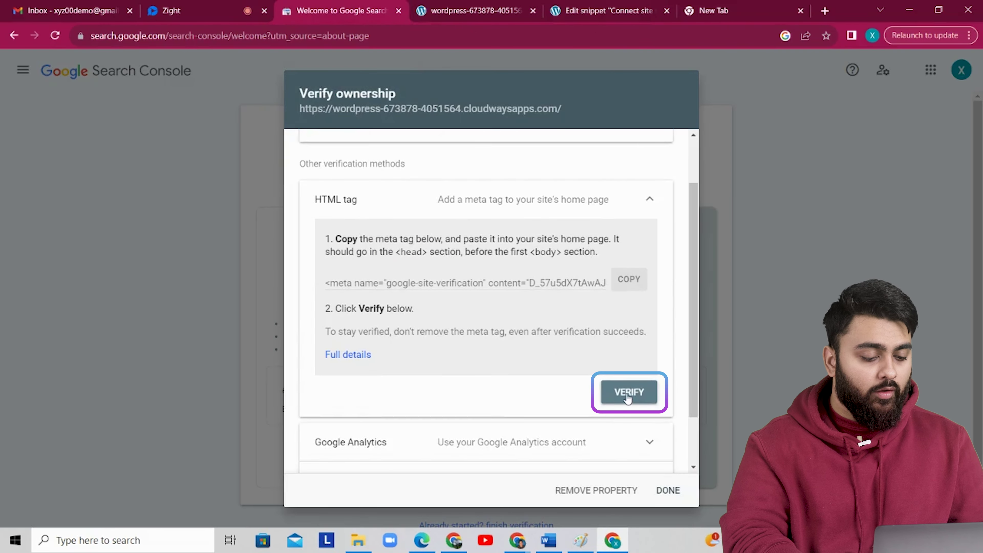
Verify site ownership and go to the newly verified property
left_click(627, 392)
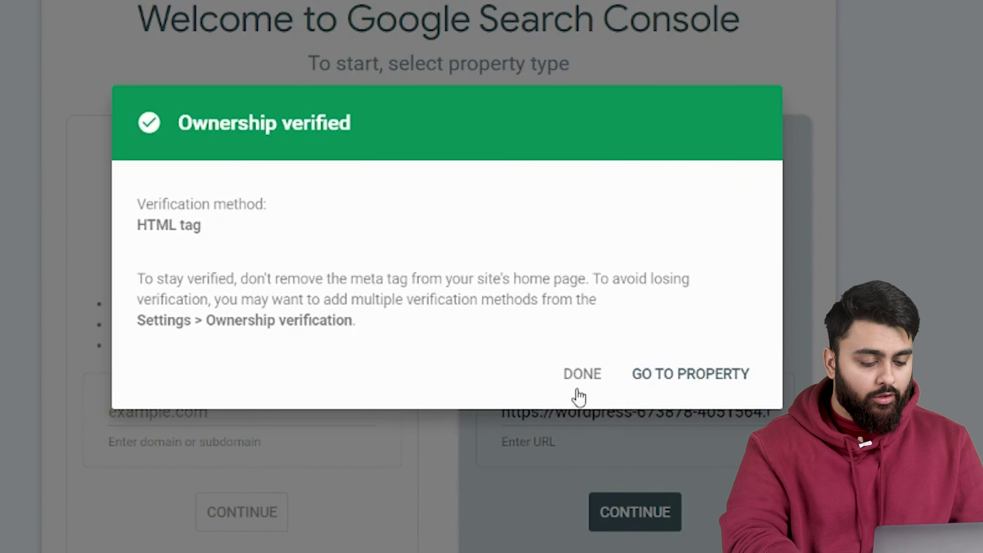
left_click(665, 378)
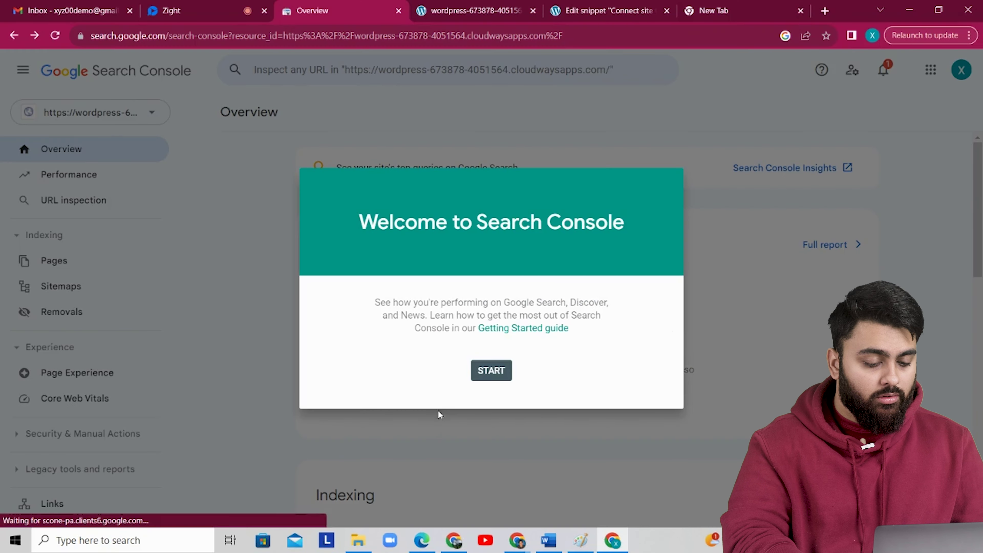
Dismiss the welcome message and review the Overview showing 0 total web search clicks
left_click(493, 371)
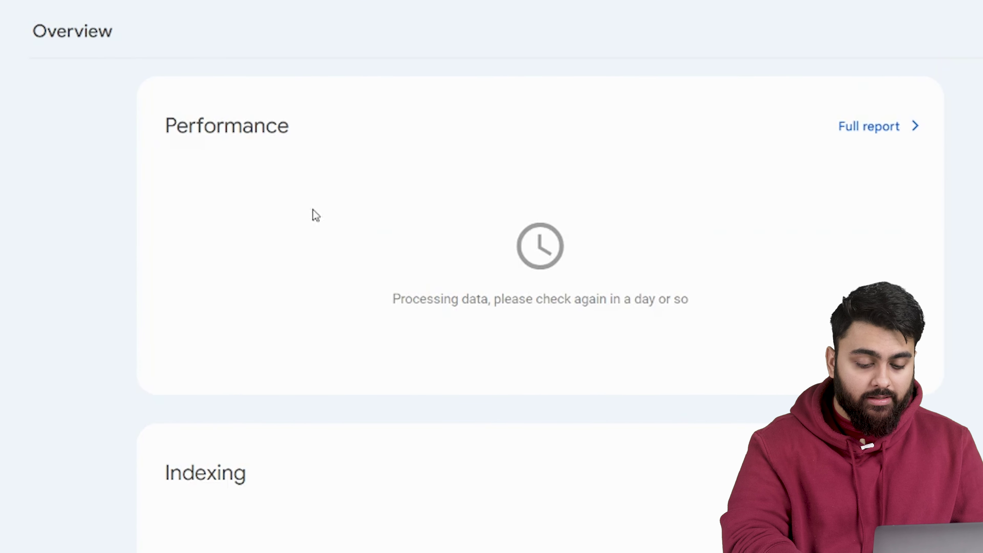
scroll(329, 353, "down", 10)
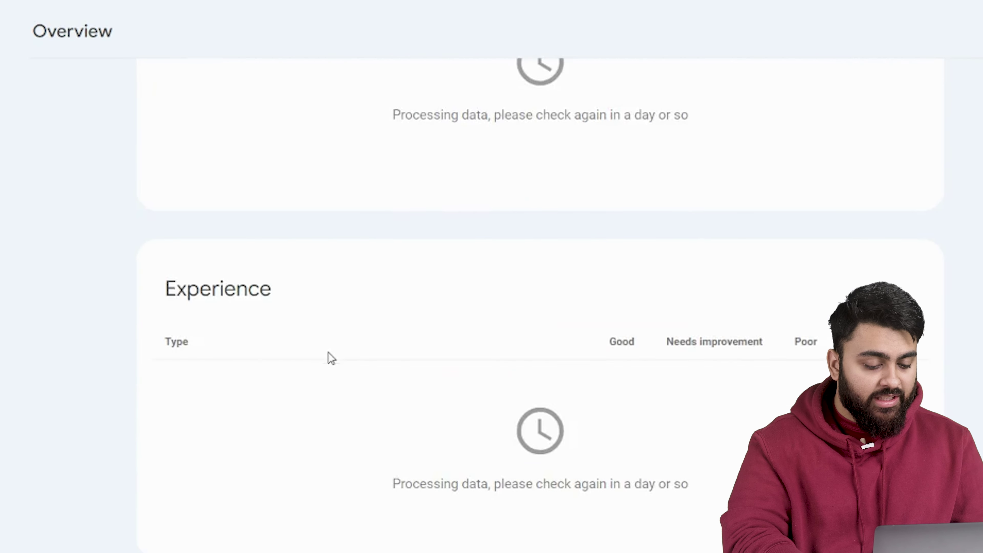
scroll(328, 353, "down", 8)
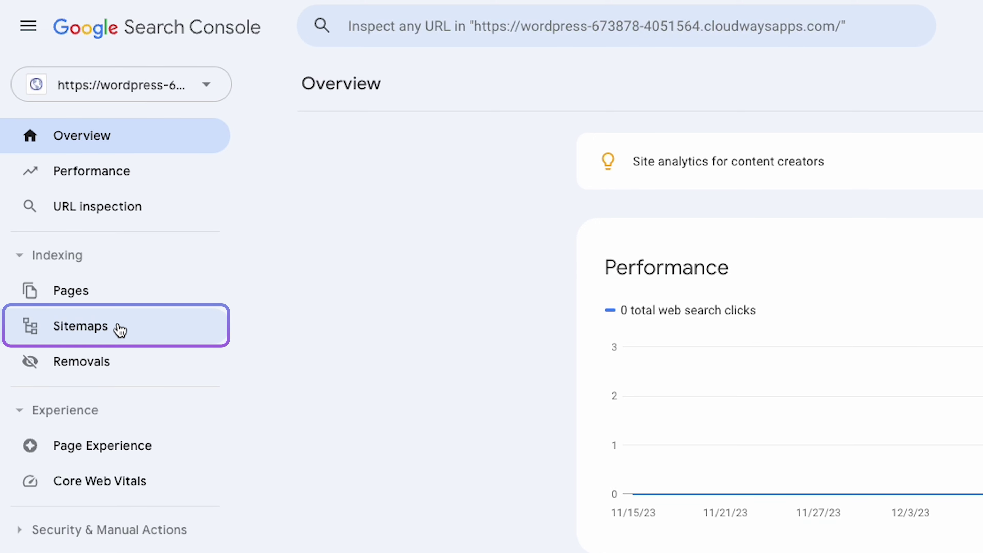
Submit sitemap.xml in the property's Sitemaps section
left_click(114, 315)
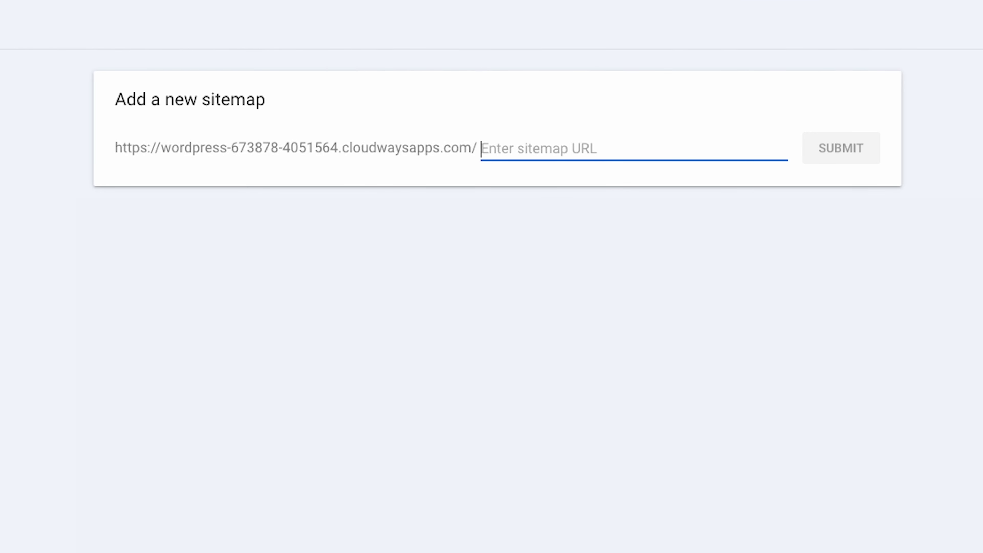
type("sitemap.xml")
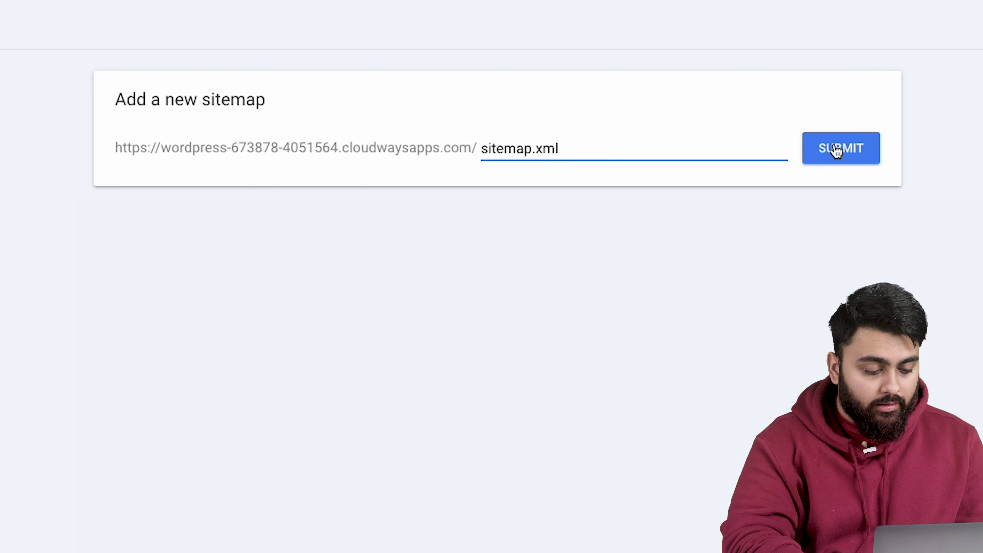
left_click(837, 150)
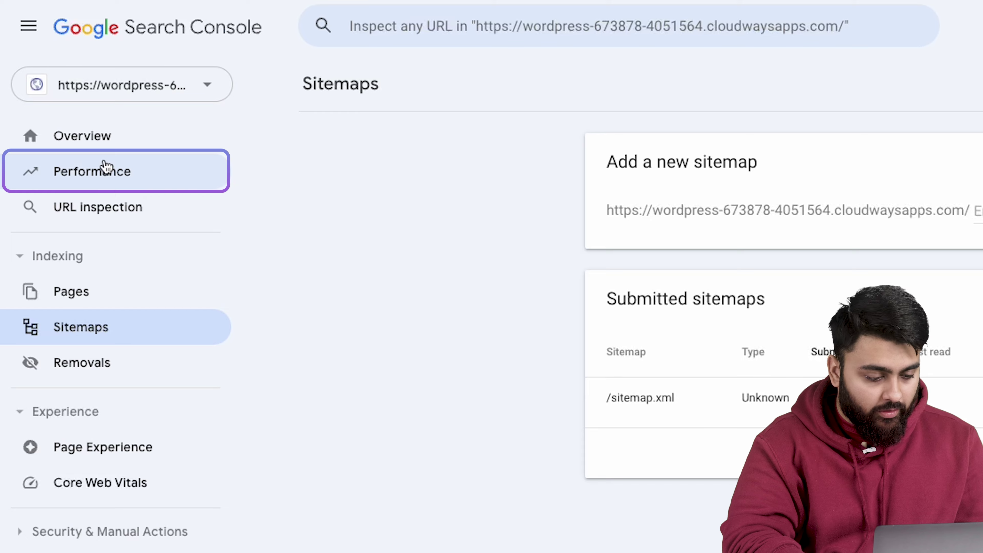
In the Performance report, chart Average position and show the top pages table
left_click(107, 166)
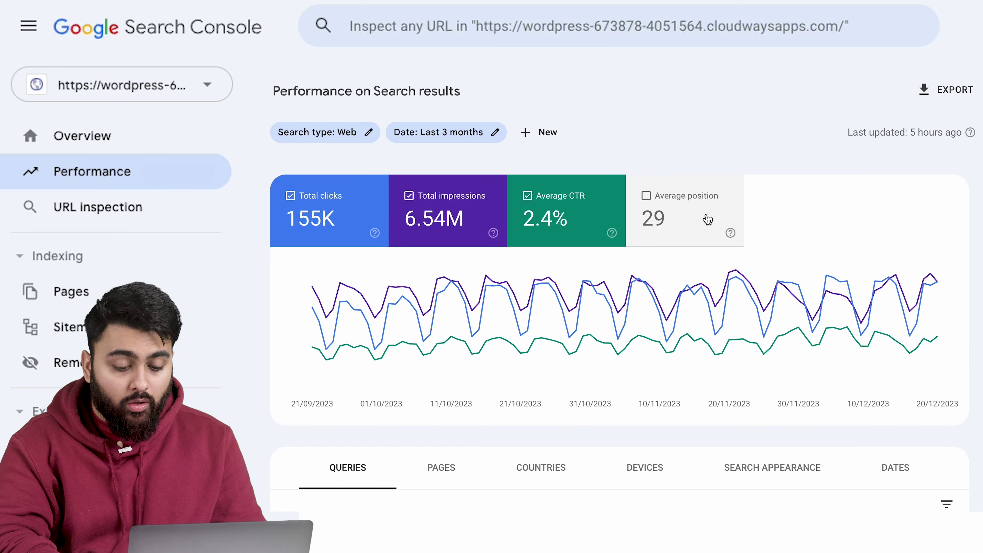
left_click(708, 219)
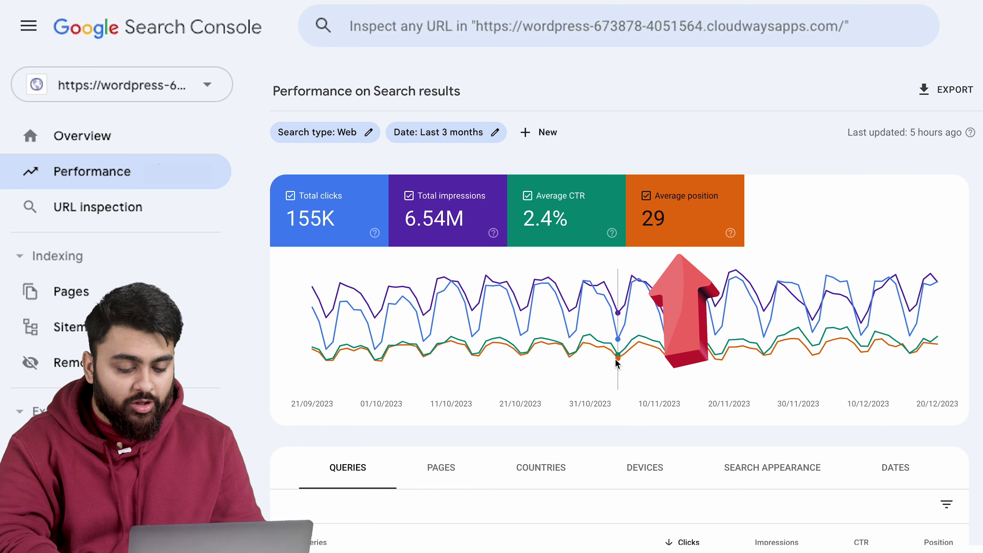
scroll(512, 443, "down", 5)
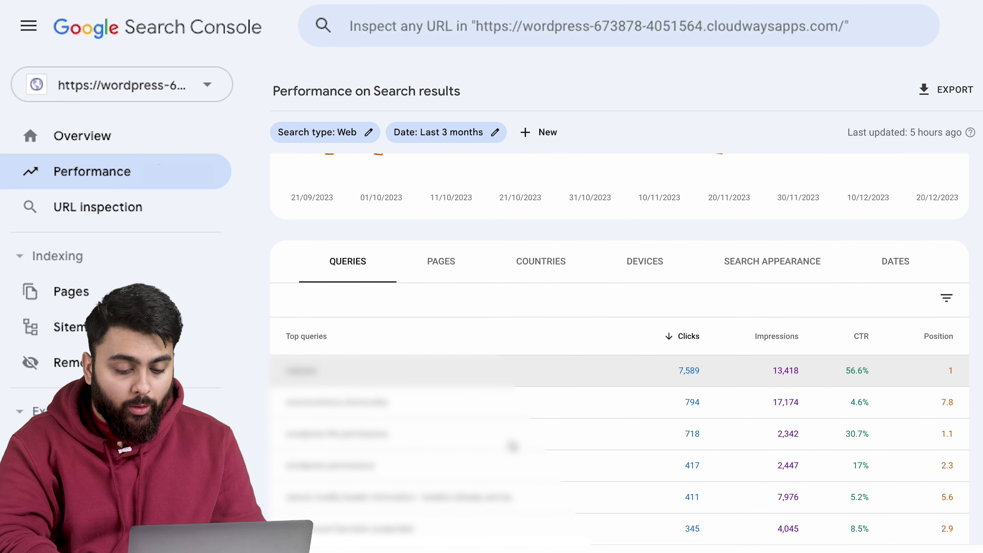
left_click(448, 257)
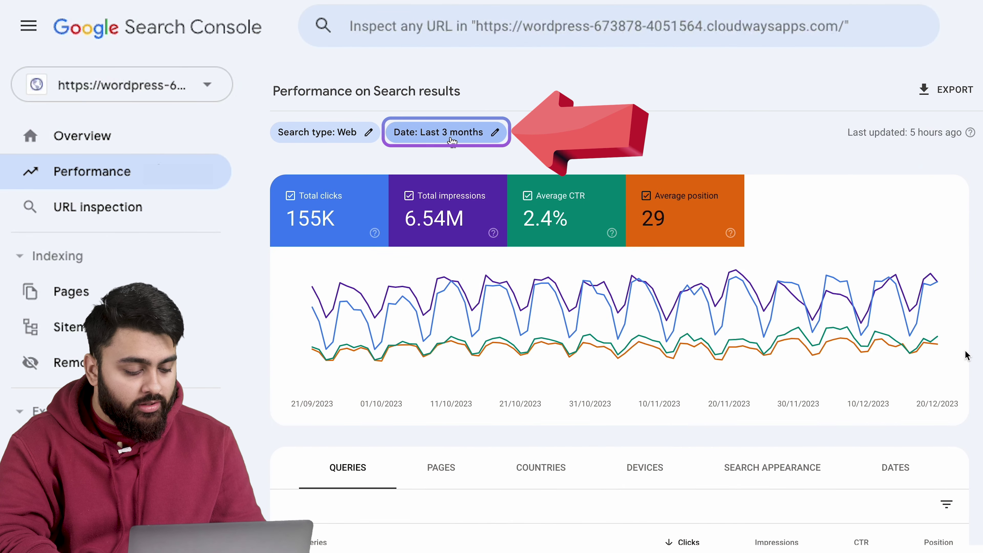
Change the Performance report's date range to the last 16 months
left_click(452, 141)
left_click(381, 364)
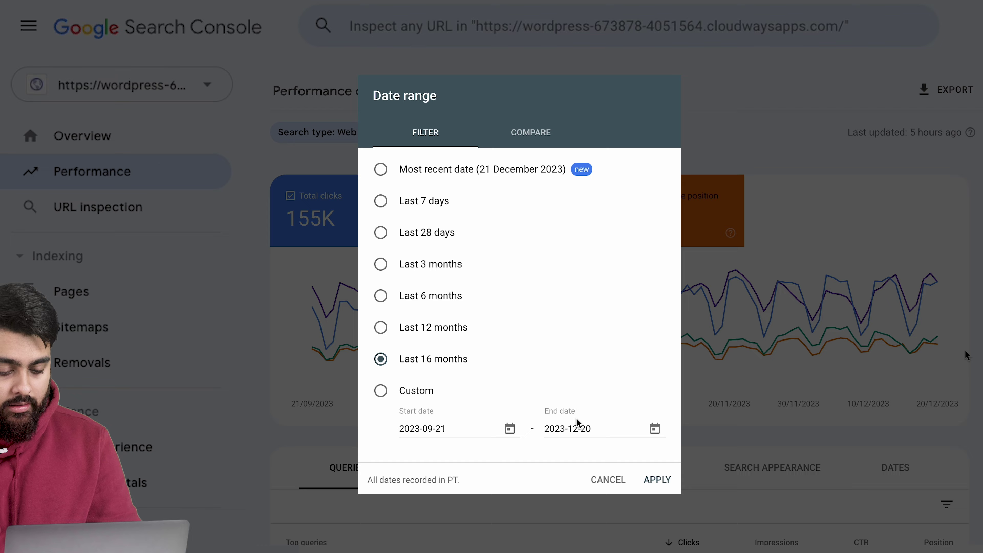
left_click(654, 479)
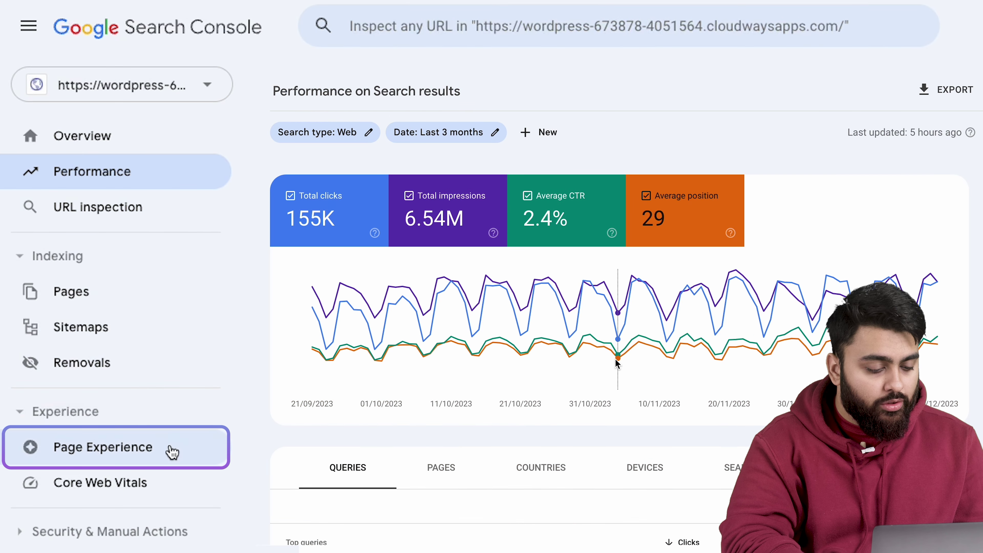
Review the Page experience report, then the Links report
left_click(173, 452)
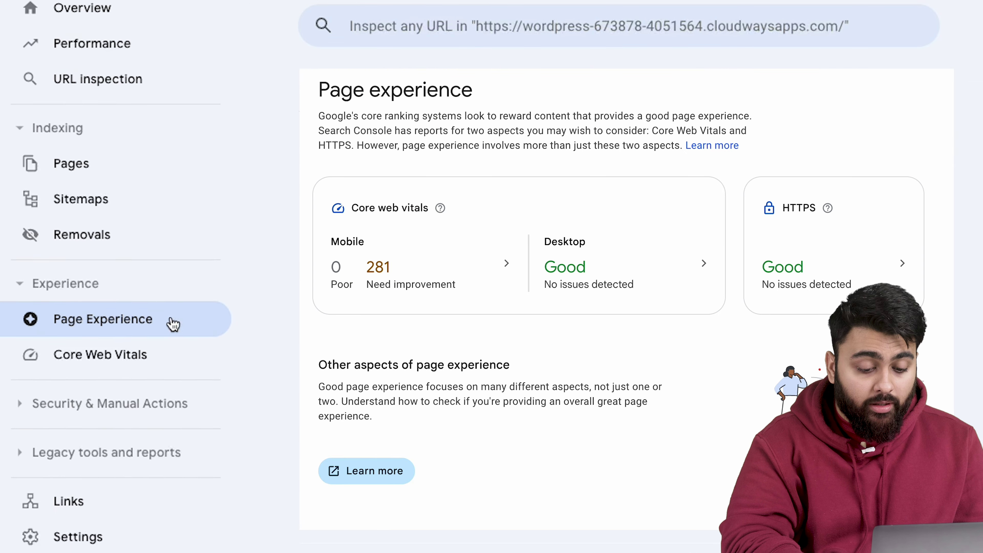
scroll(171, 233, "down", 5)
left_click(145, 328)
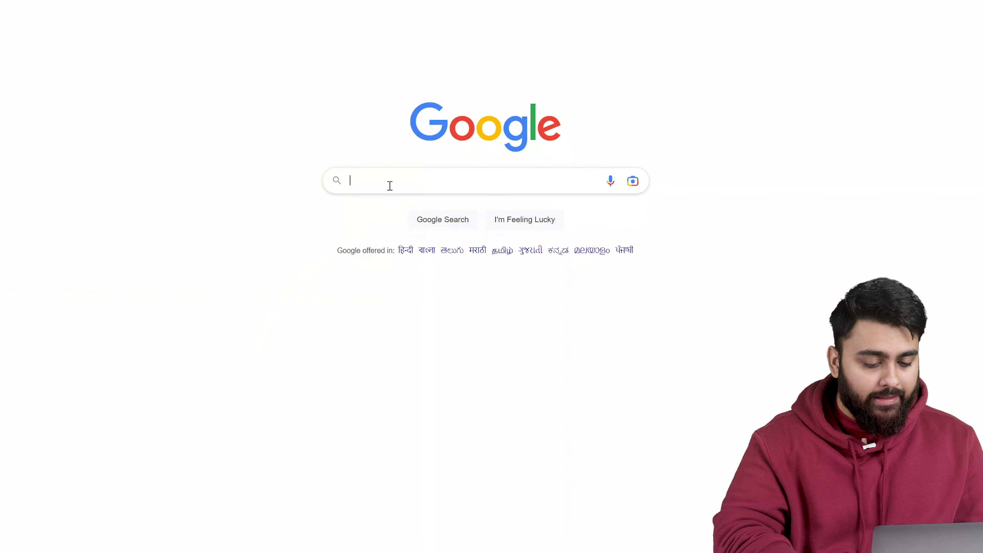
Search Google for 'Google analytics' and open the analytics.google.com result
type("Google analytics")
key("Return")
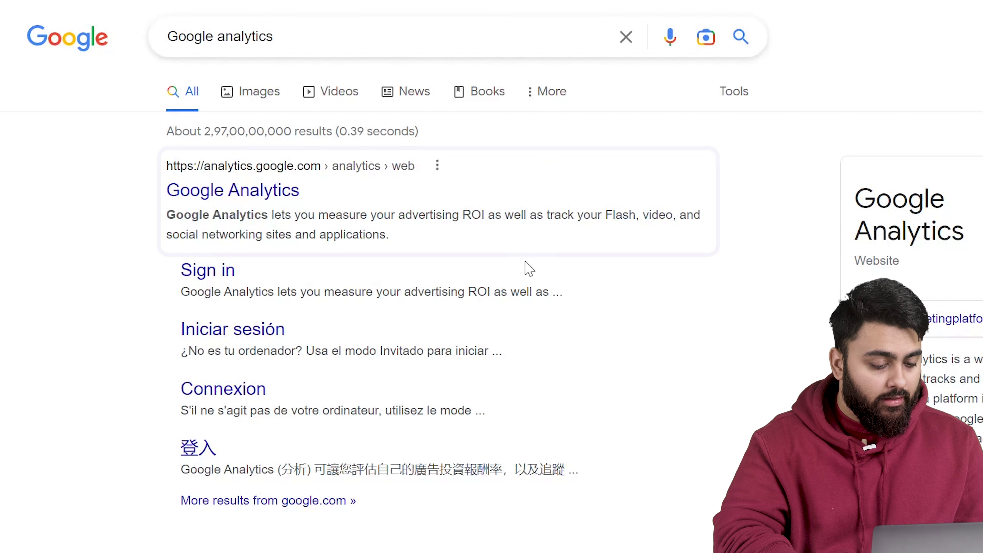
left_click(280, 200)
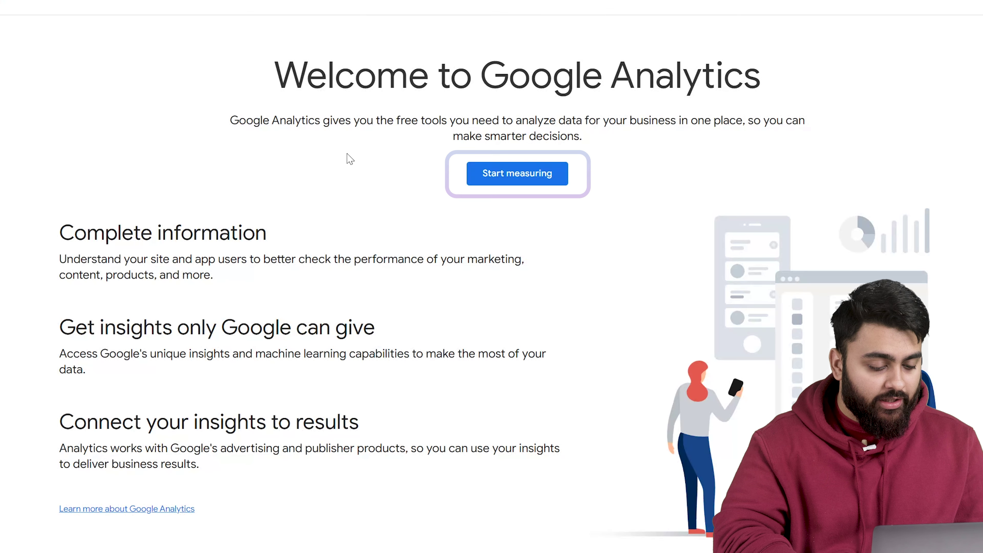
Start measuring and name the new Analytics account 'Mysite'
left_click(502, 176)
left_click(340, 296)
type("M")
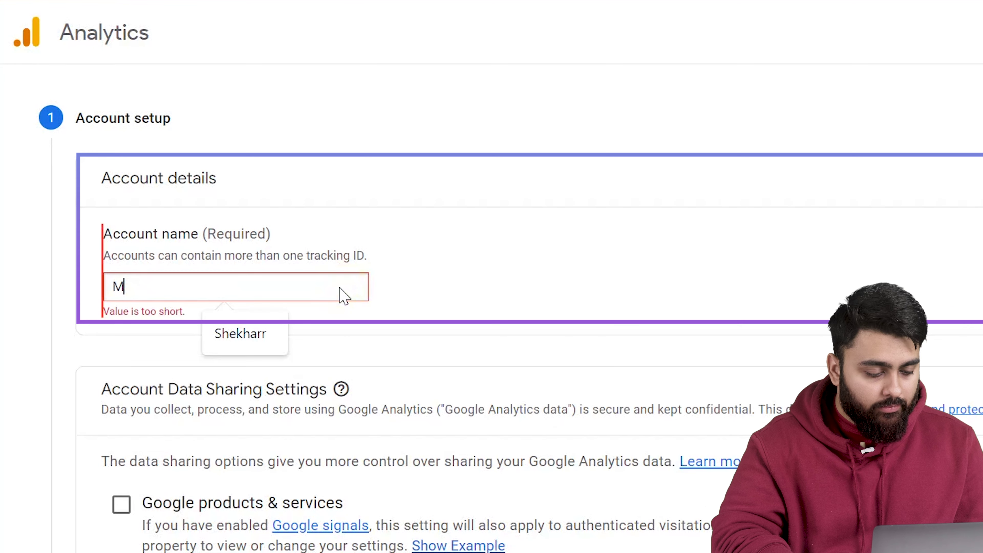
type("ysite")
key("ctrl+a")
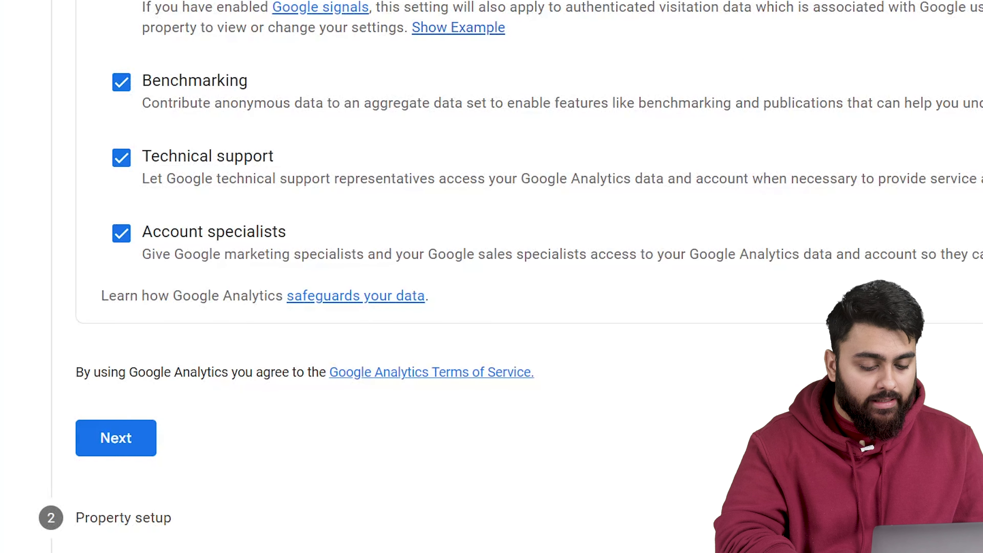
left_click(103, 442)
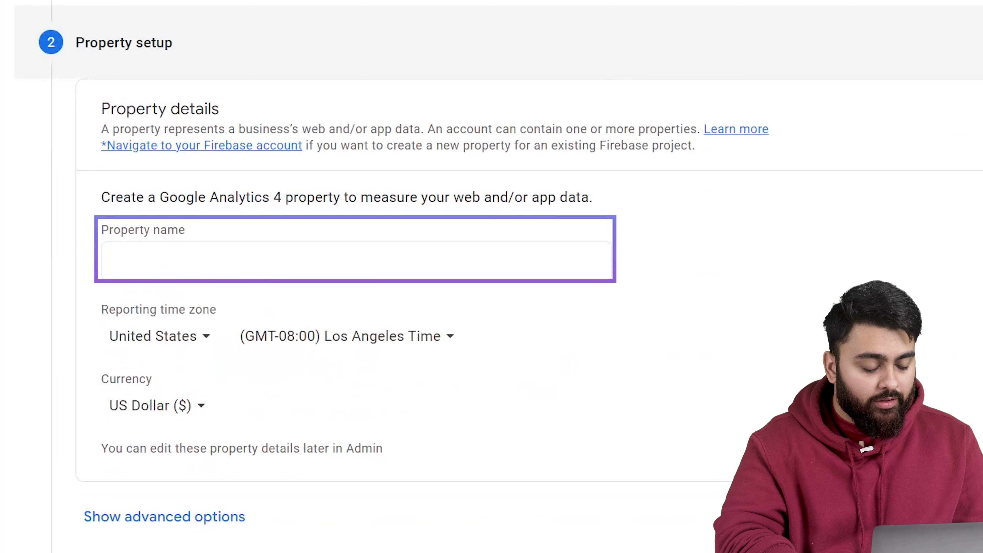
Name the property after the site URL, create it, and accept the GDPR and service terms
type("https://wordpress-673878-2925570.cloudwaysapps.com")
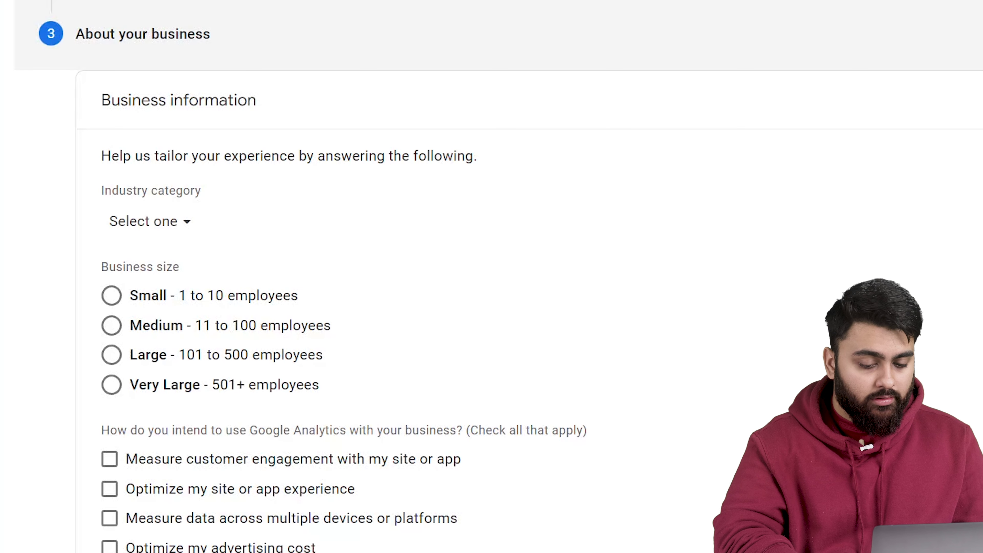
scroll(344, 277, "down", 4)
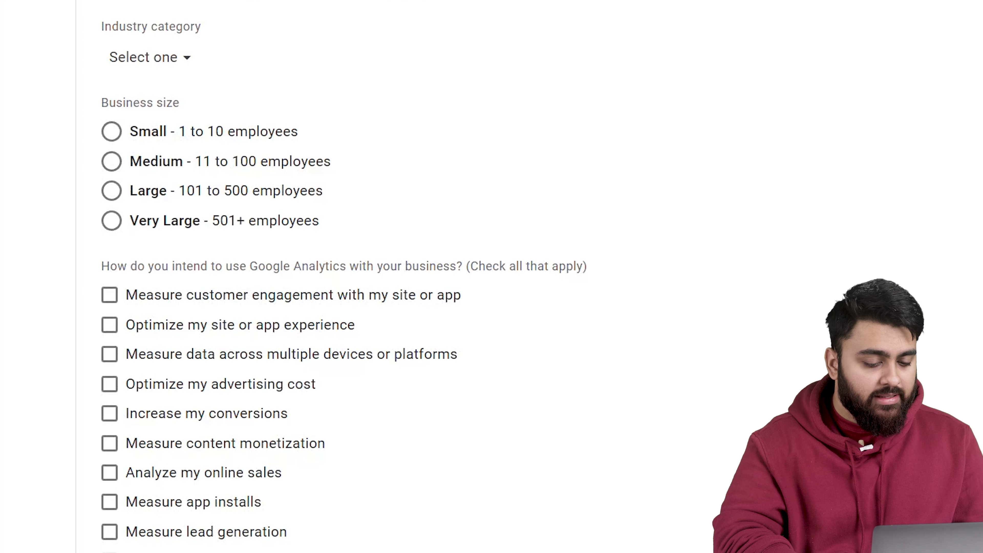
scroll(141, 532, "down", 4)
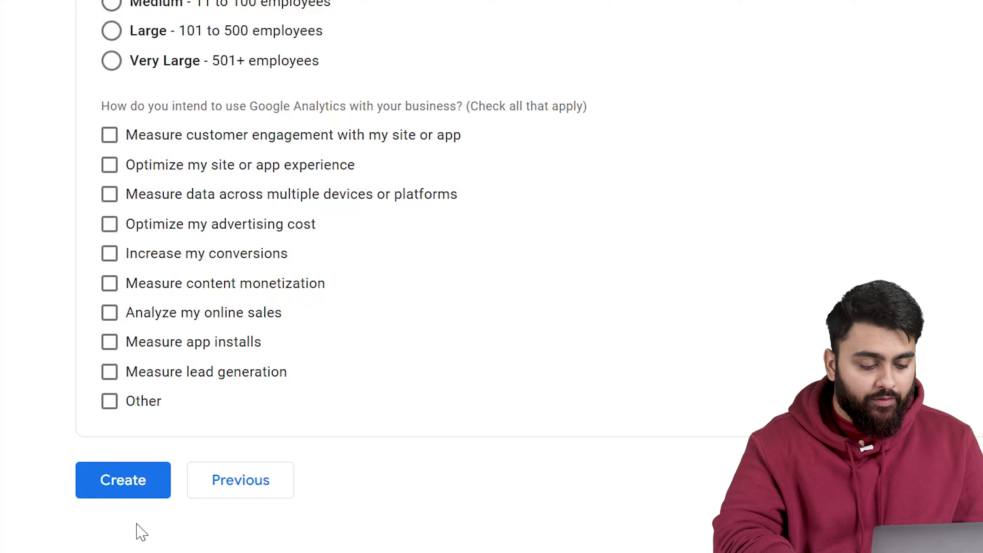
left_click(123, 493)
left_click(270, 400)
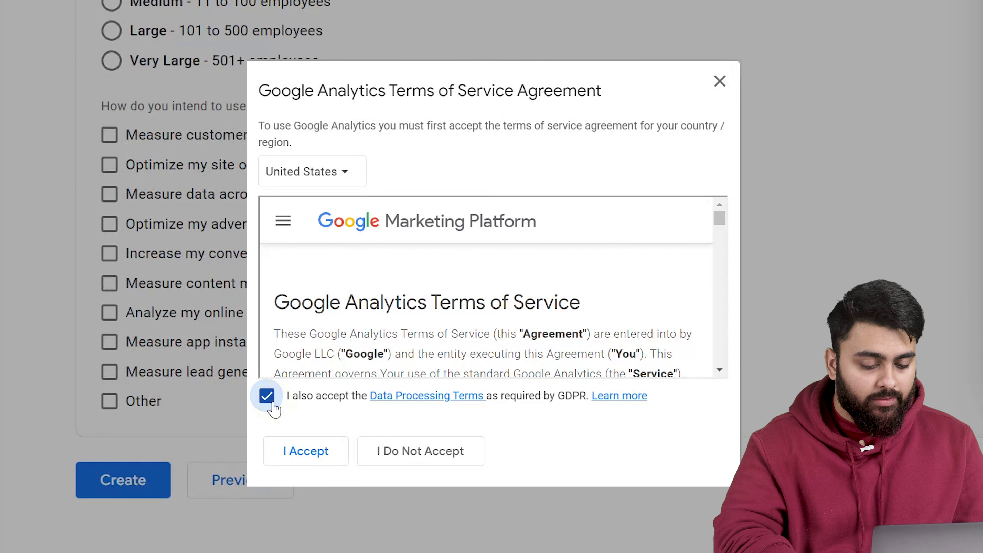
left_click(305, 452)
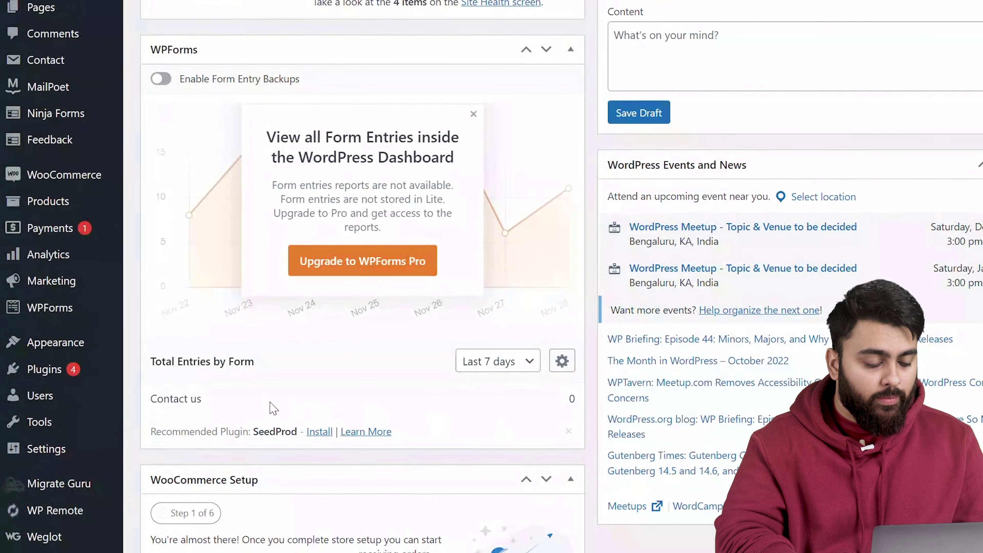
Find the 'site kit' plugin under Plugins > Add New and install it
mouse_move(67, 294)
left_click(167, 312)
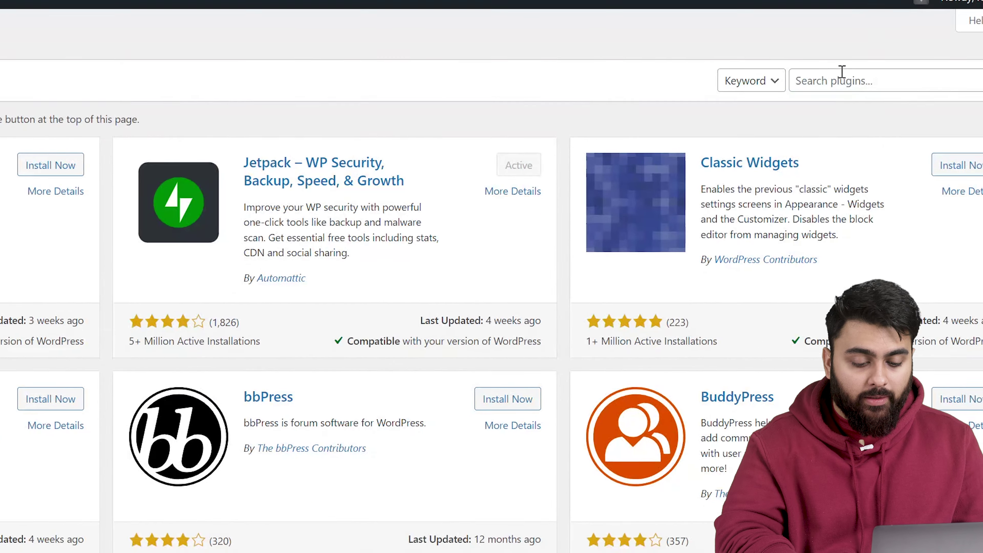
left_click(794, 89)
type("site kit")
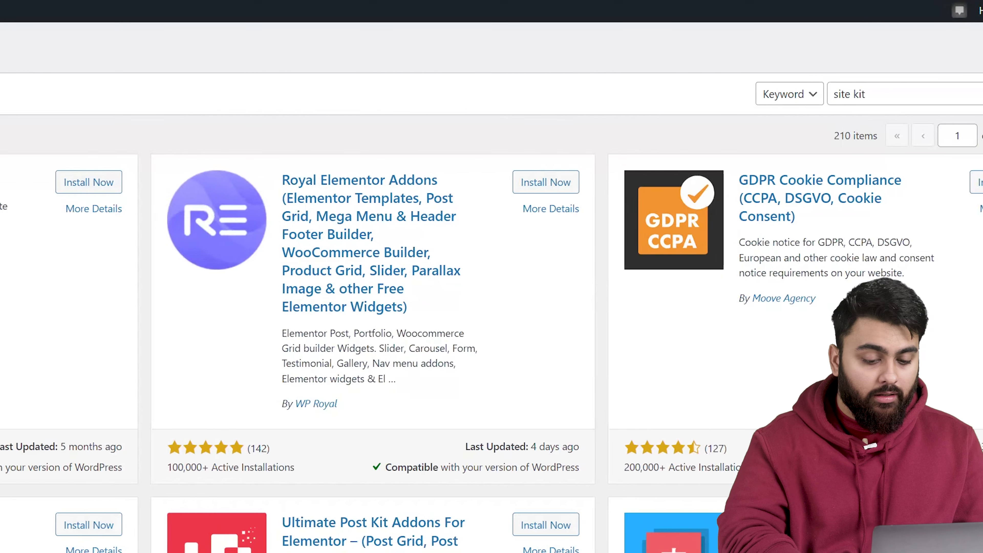
left_click(65, 182)
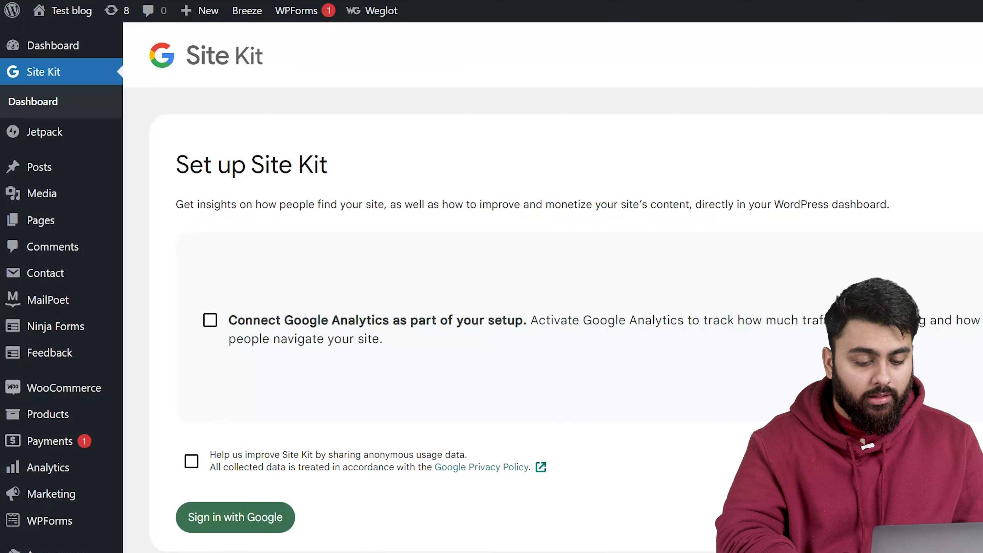
Sign Site Kit in with the Google account and grant the requested access
left_click(274, 519)
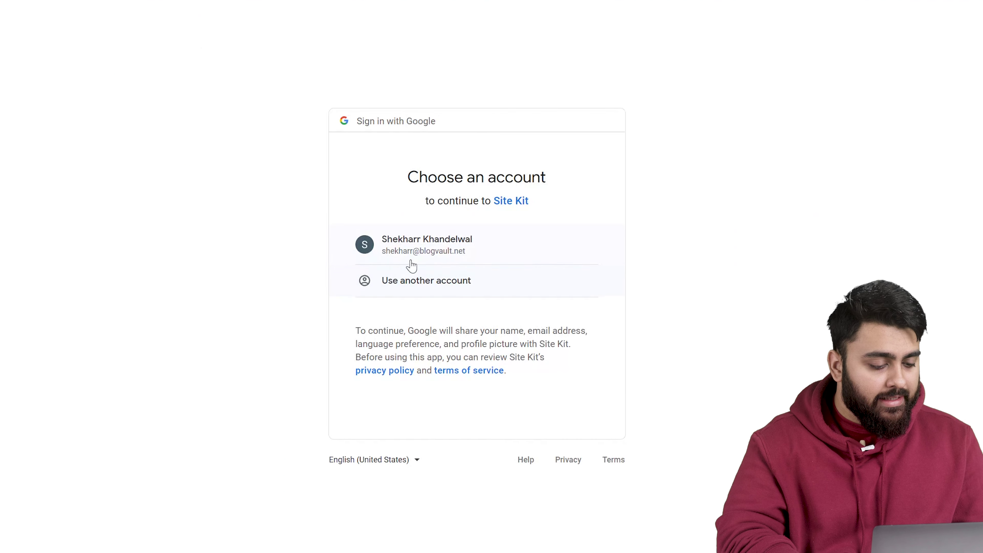
left_click(414, 252)
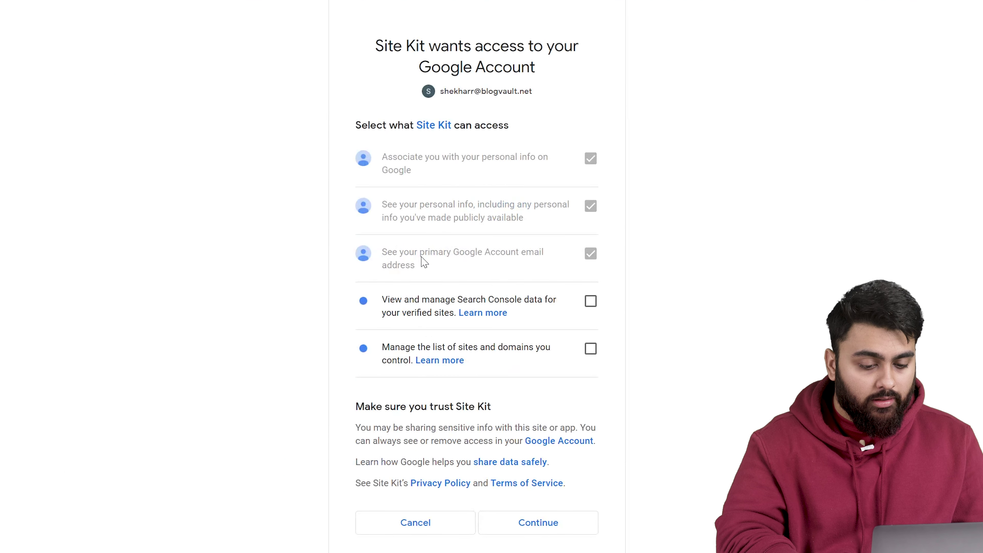
left_click(561, 525)
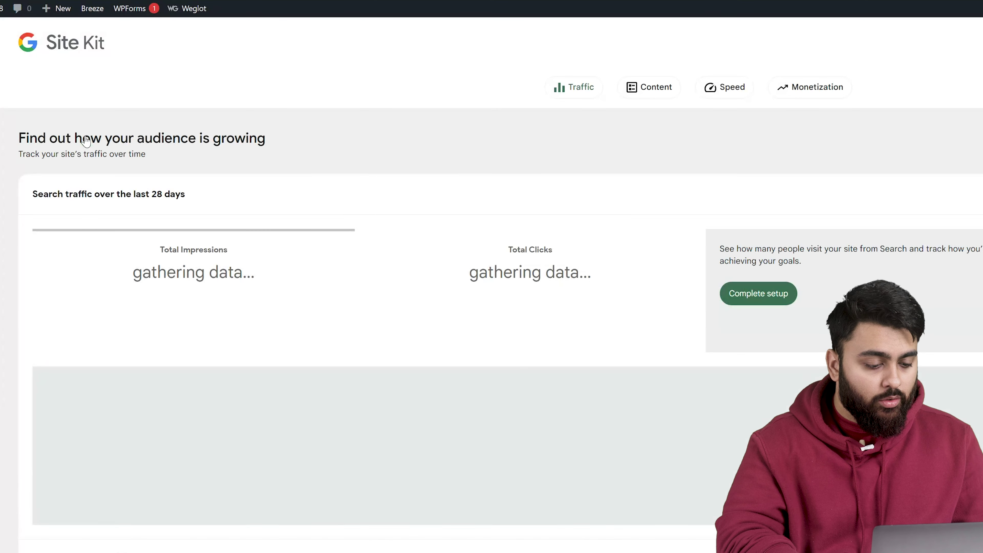
Connect Analytics with account Mysite and its properties, then review the Site Kit dashboard
left_click(760, 293)
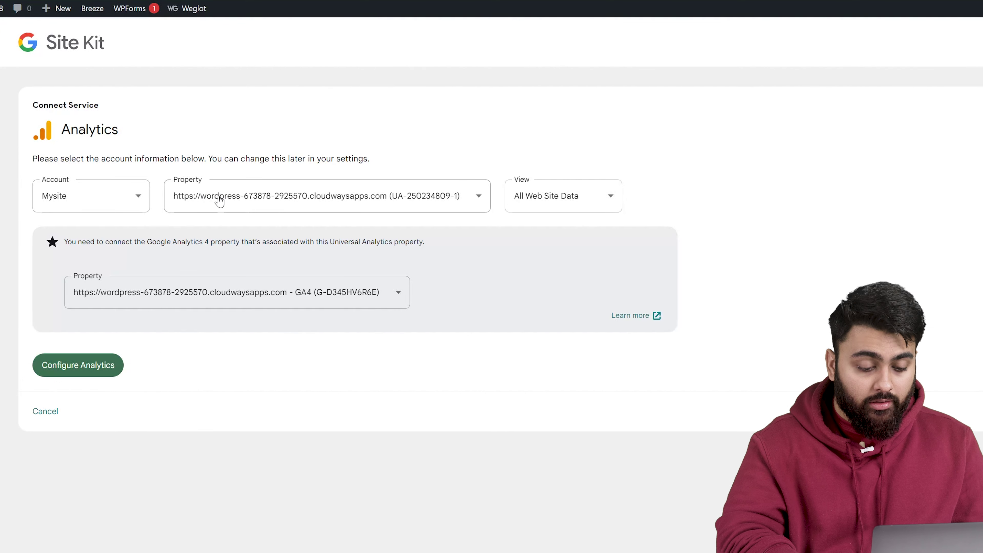
left_click(108, 365)
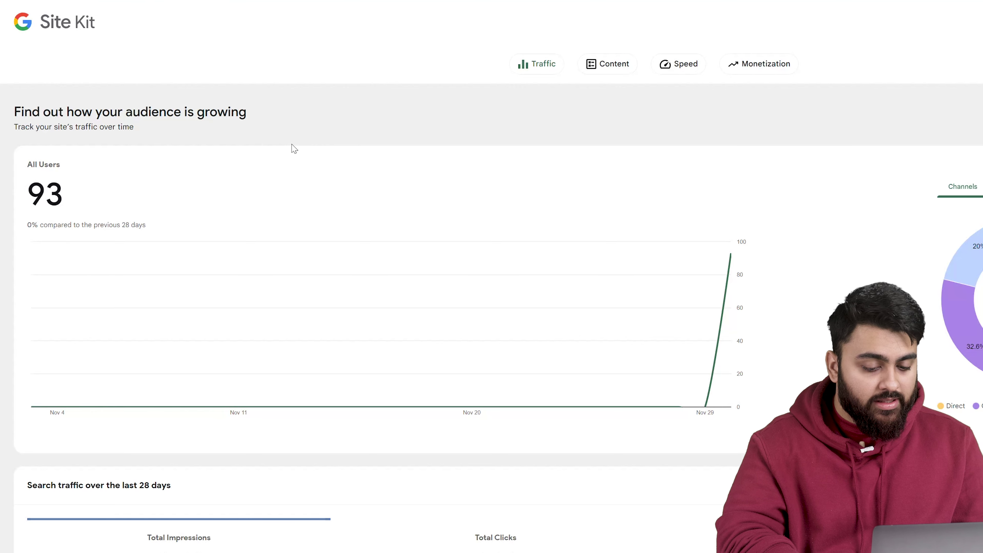
scroll(294, 148, "down", 7)
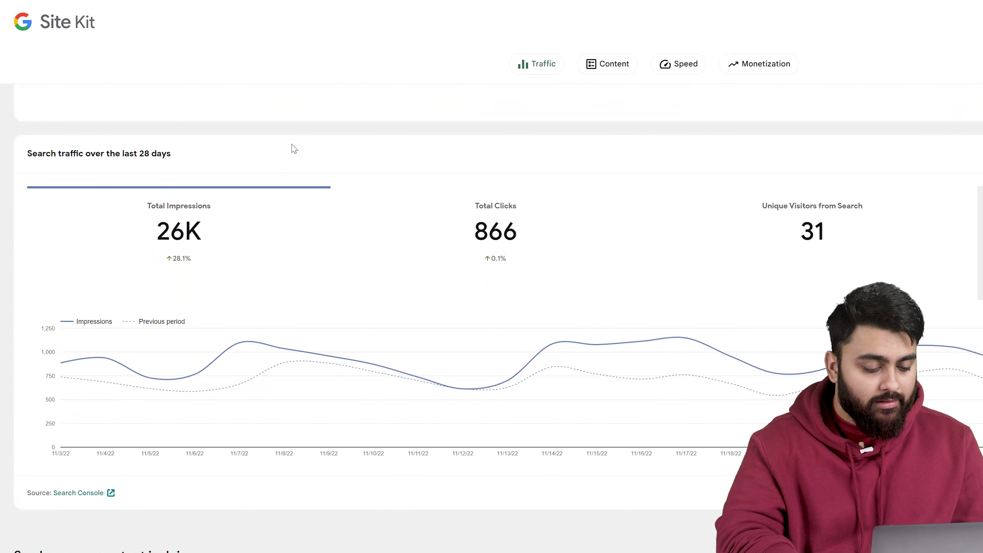